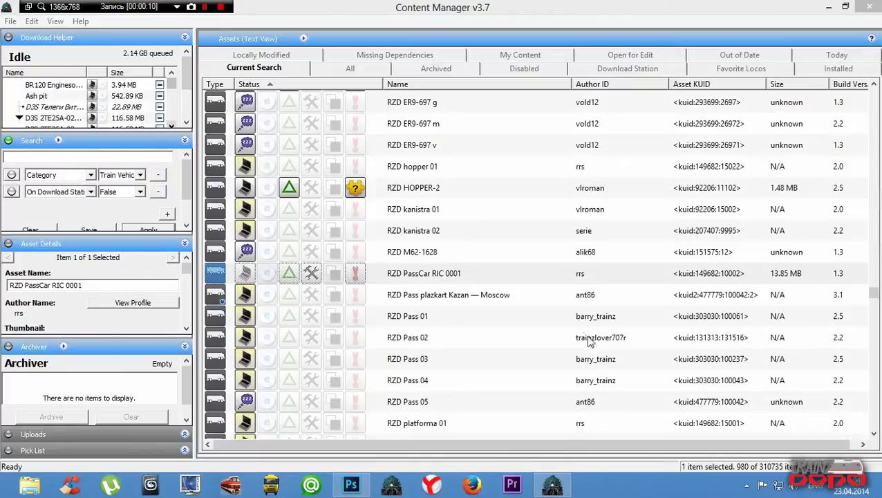
- Run the errors and warnings check on the RZD PassCar RIC 0001 asset and dismiss the validation report
left_click(425, 253)
left_click(425, 296)
left_click(430, 275)
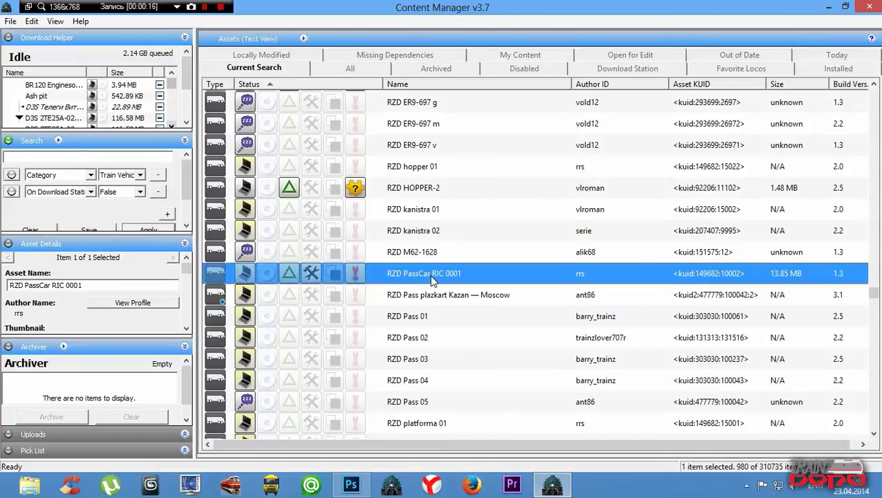
right_click(430, 274)
left_click(436, 284)
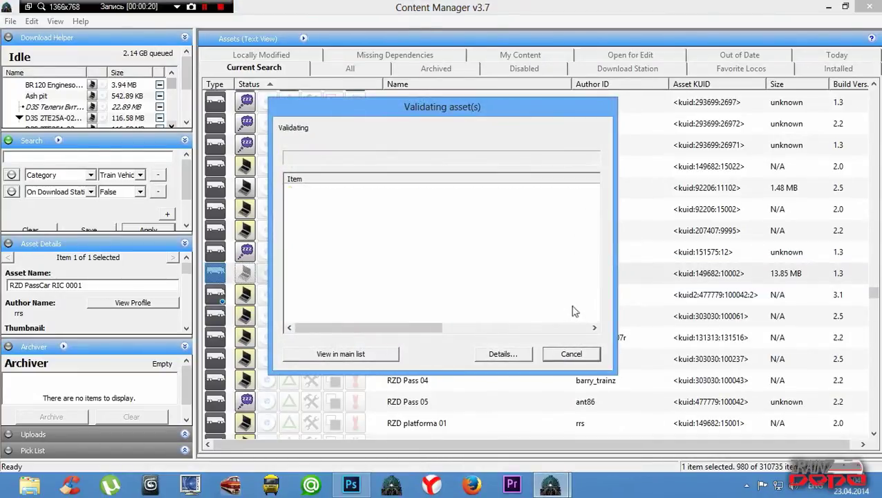
left_click_drag(592, 225, 586, 207)
left_click(571, 355)
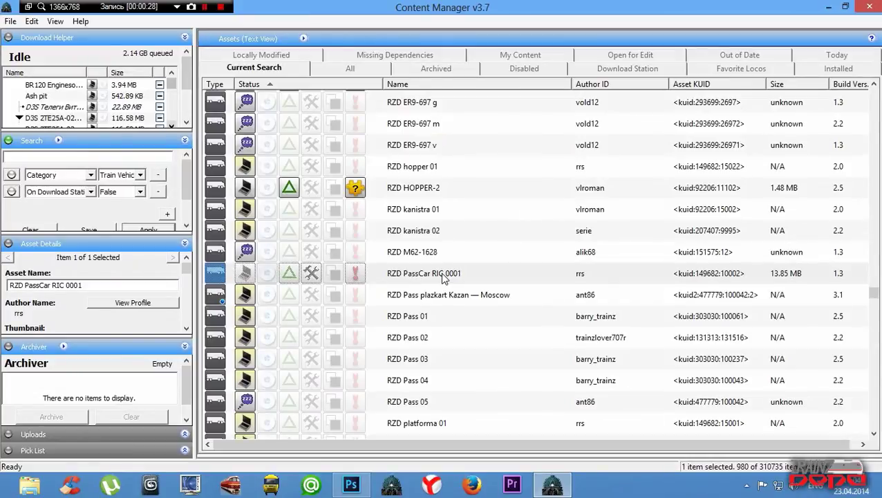
- Open the RZD PassCar RIC 0001 asset's files for editing in Explorer
right_click(443, 275)
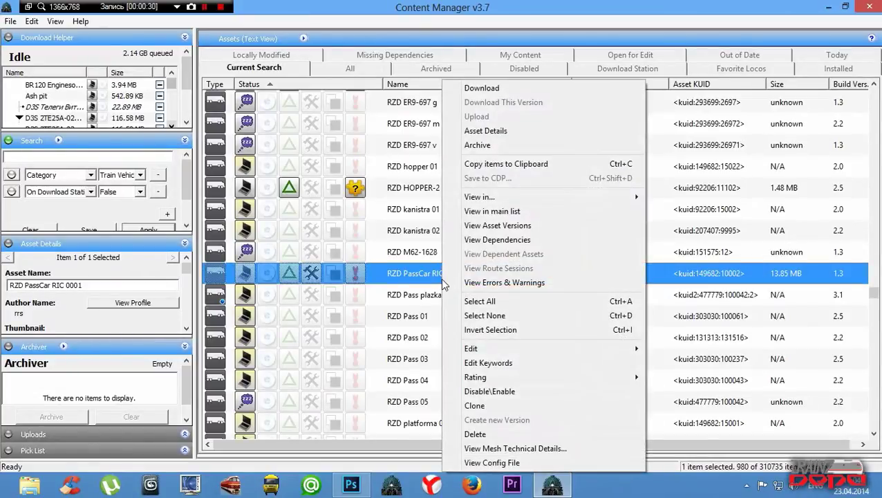
mouse_move(541, 349)
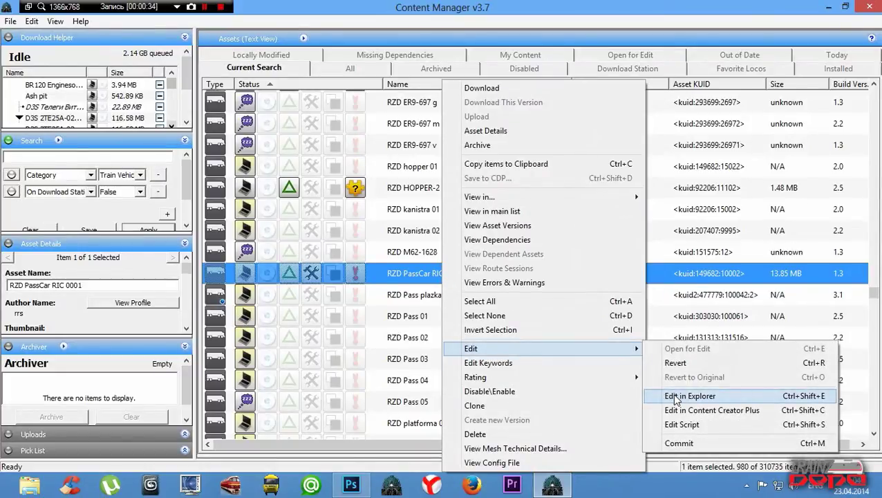
right_click(406, 277)
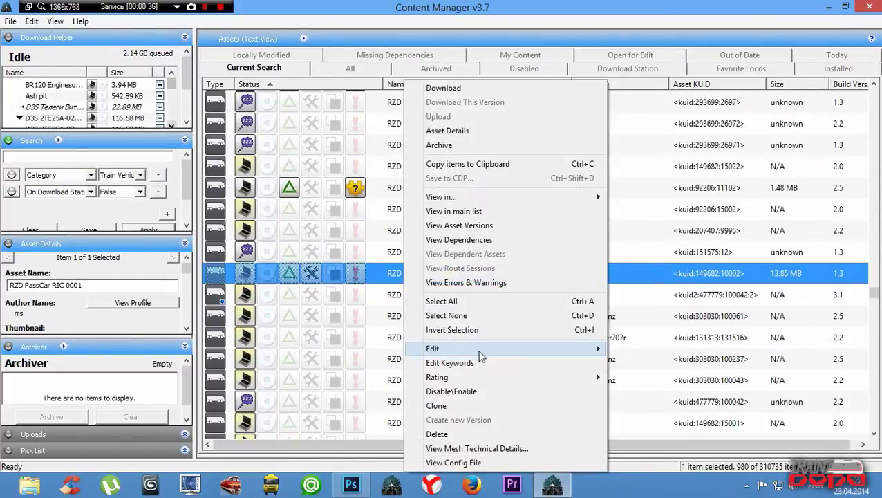
mouse_move(479, 352)
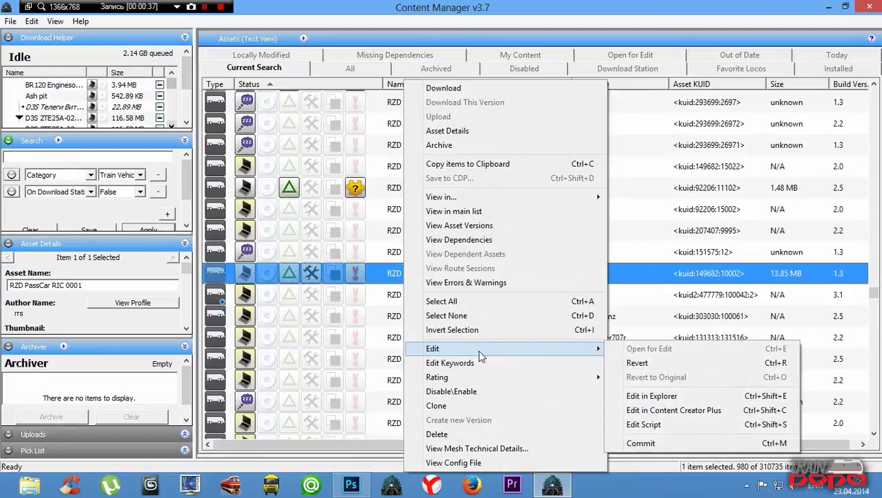
left_click(665, 397)
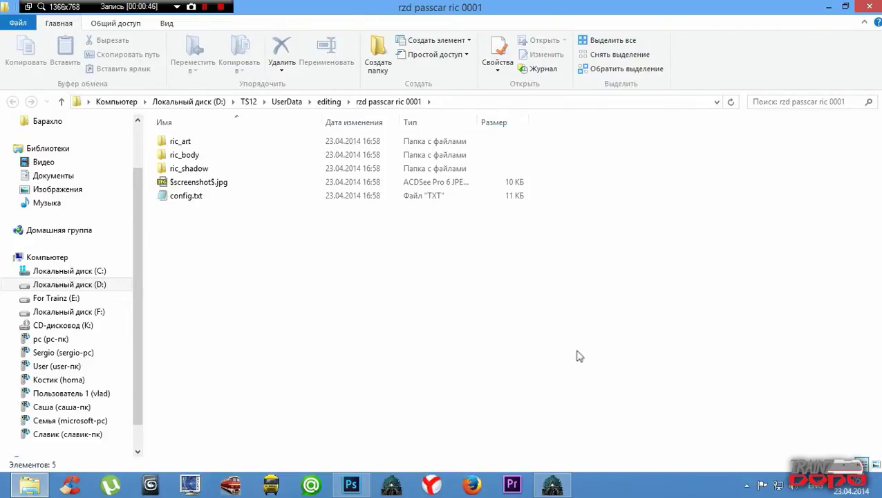
- Copy all folders and files of the rzd passcar ric 0001 asset and close its folder
left_click_drag(693, 384, 261, 22)
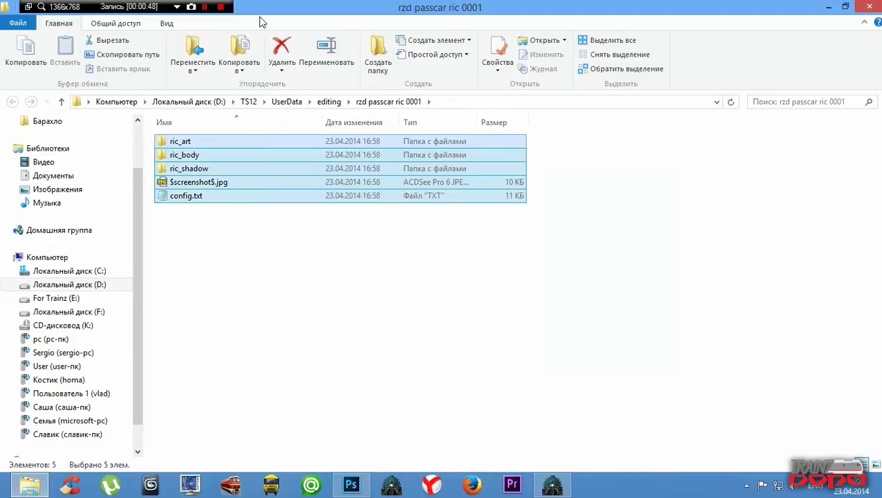
right_click(346, 170)
left_click(396, 321)
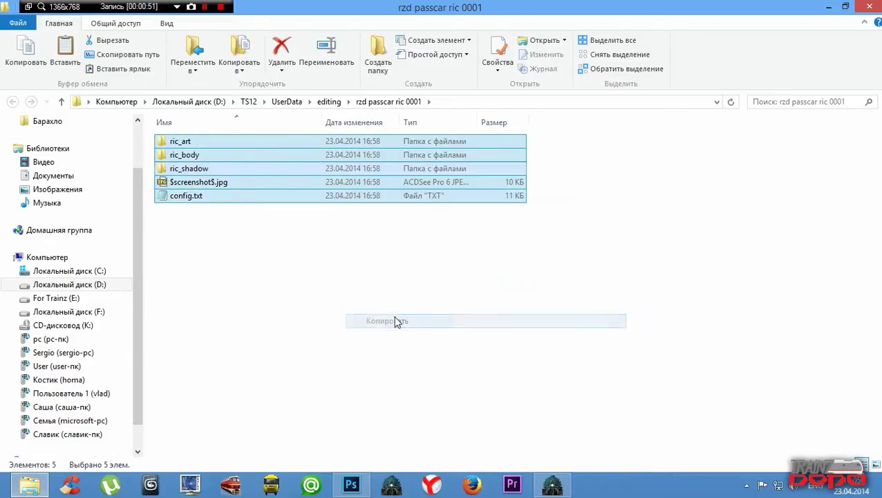
left_click(868, 8)
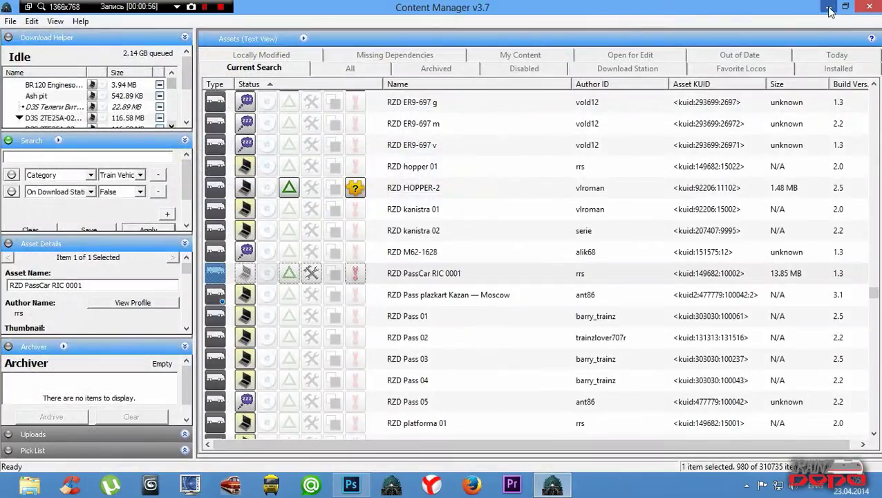
- Create a new folder on the desktop and paste the copied asset files into it
left_click(830, 8)
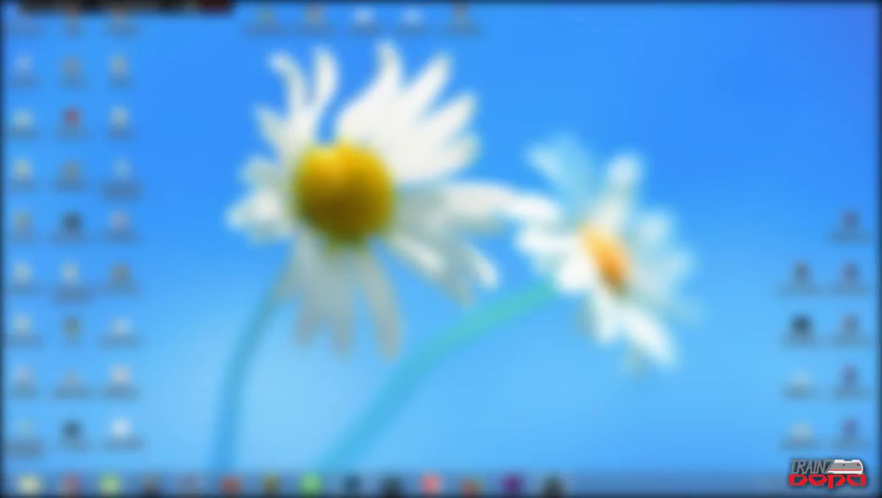
right_click(449, 169)
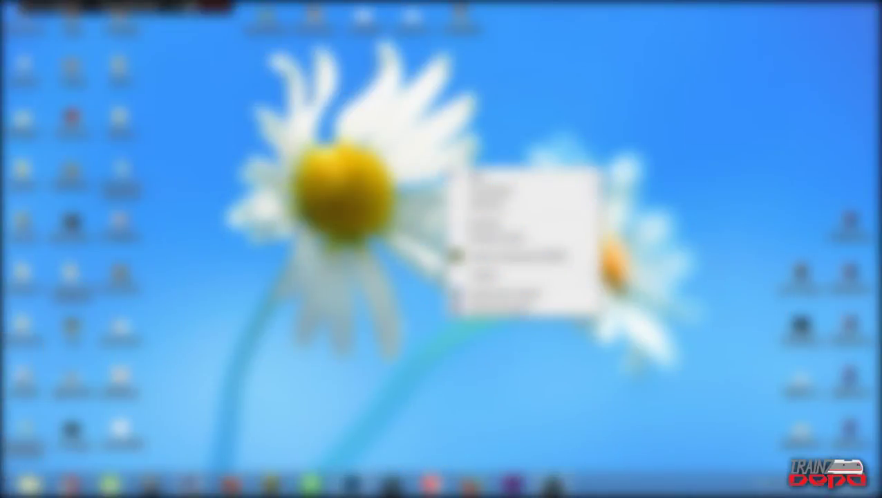
mouse_move(579, 283)
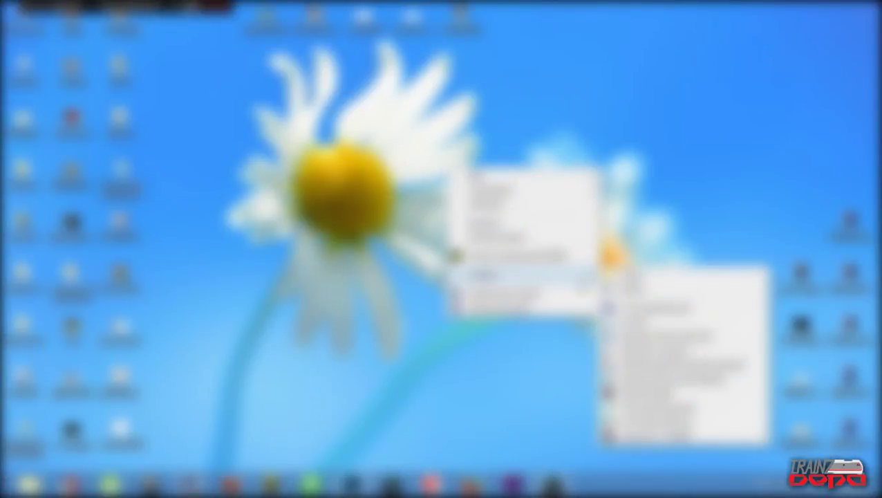
left_click(625, 282)
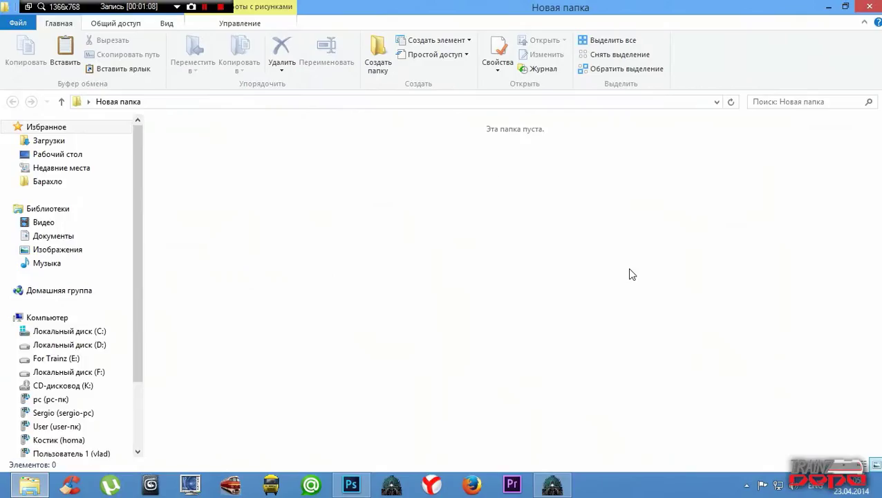
key("ctrl+v")
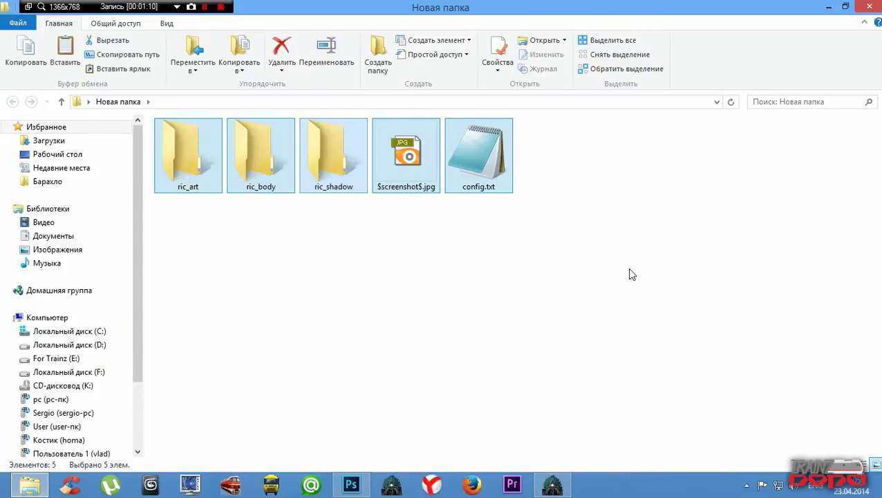
left_click(365, 359)
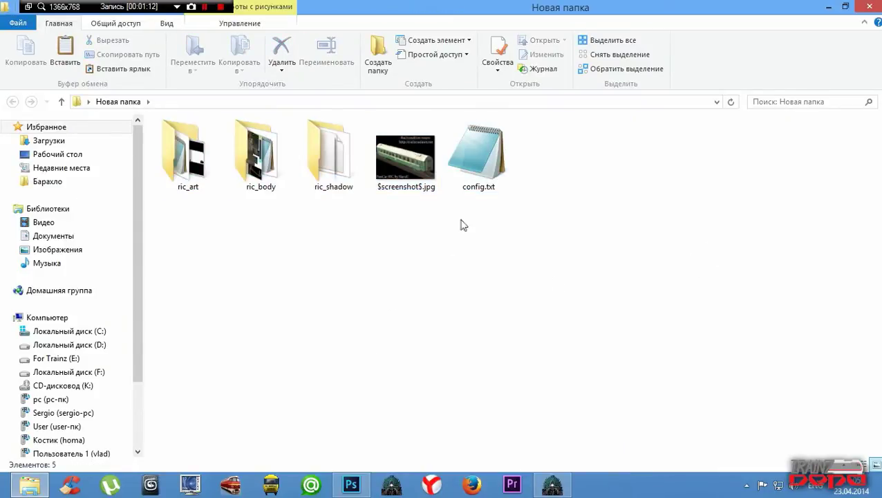
- Try changing the kuid in config.txt to <kuid:149682:10003456> and close the file without saving
left_click(473, 163)
double_click(473, 162)
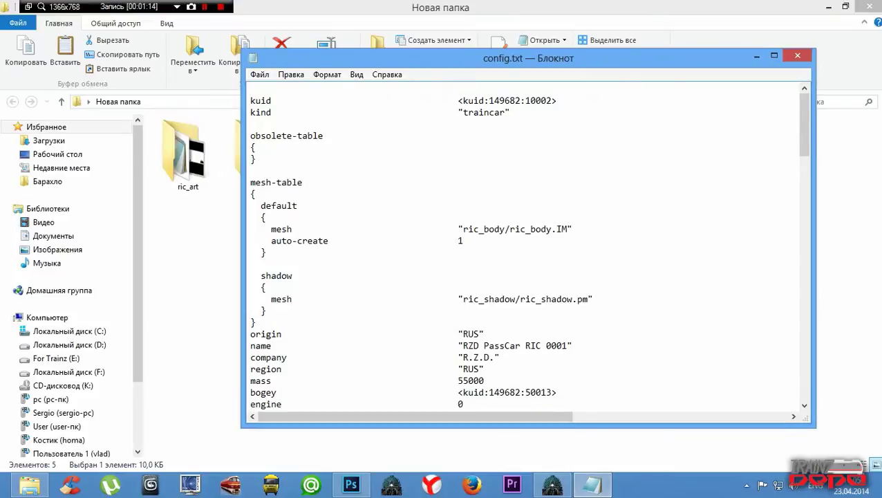
left_click_drag(557, 100, 458, 101)
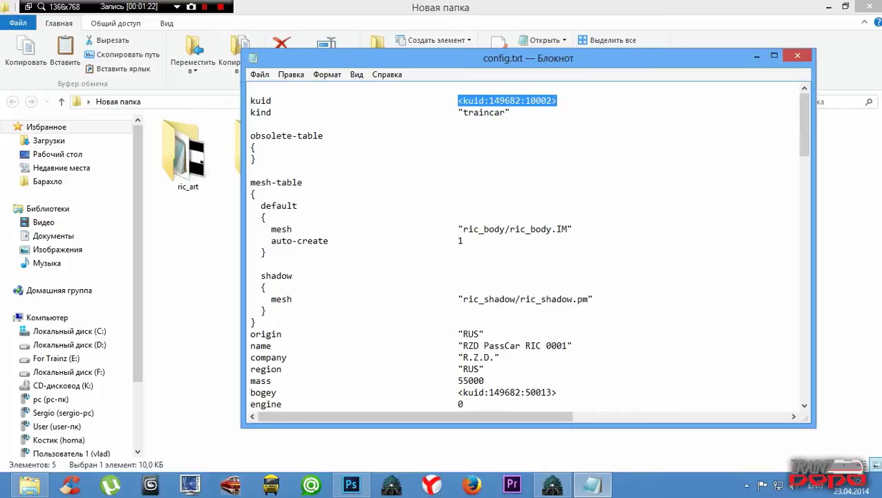
left_click(545, 100)
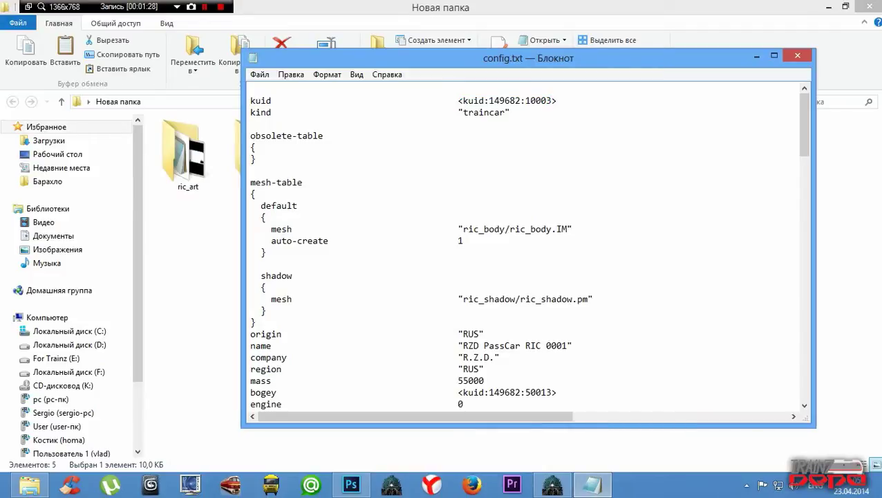
type("456")
left_click(797, 56)
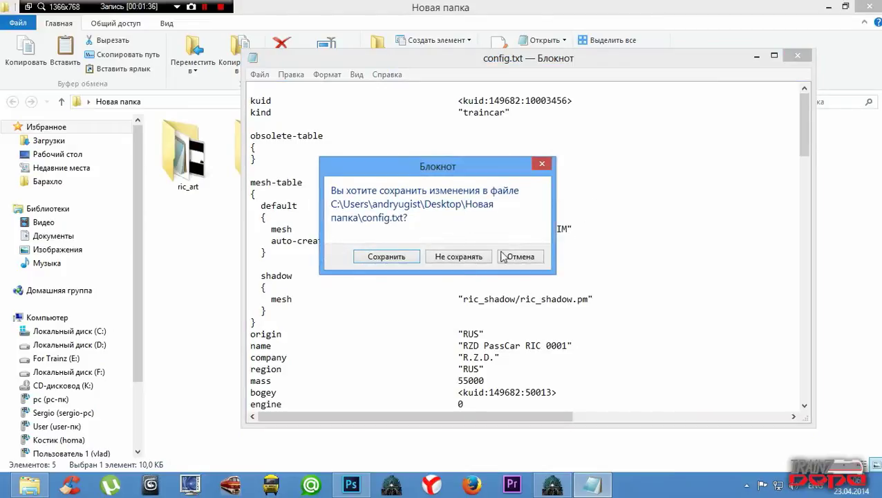
left_click(456, 257)
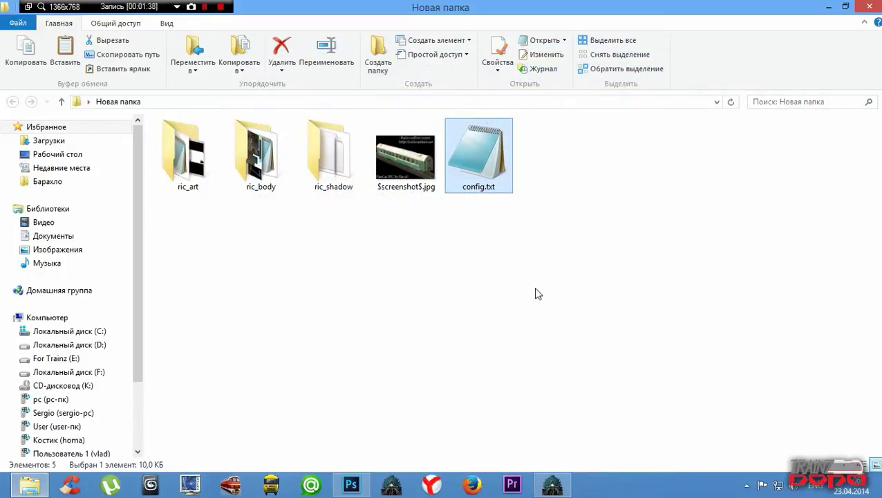
left_click(456, 309)
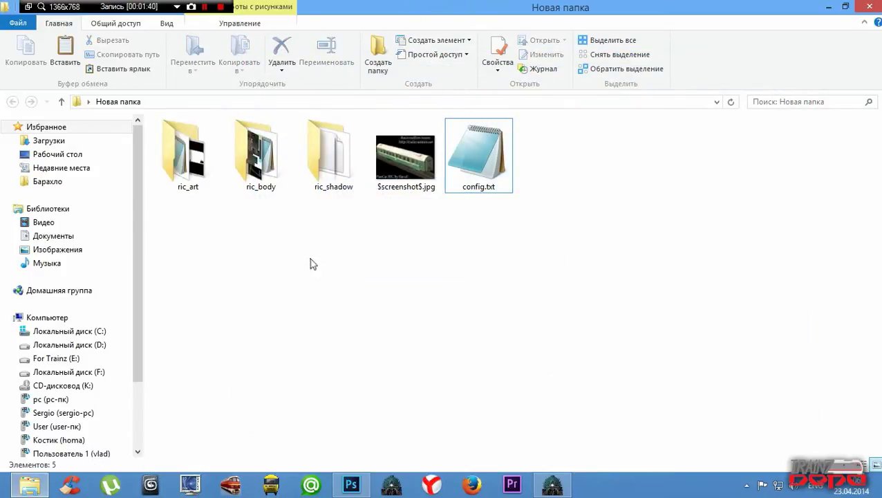
- Open the ric_body folder and preview the kuzov.bmp body texture in the image viewer
double_click(259, 153)
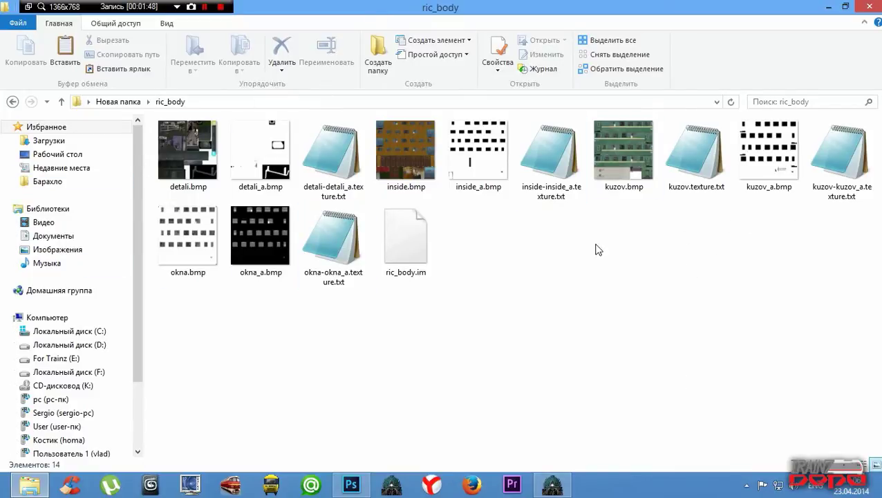
double_click(611, 147)
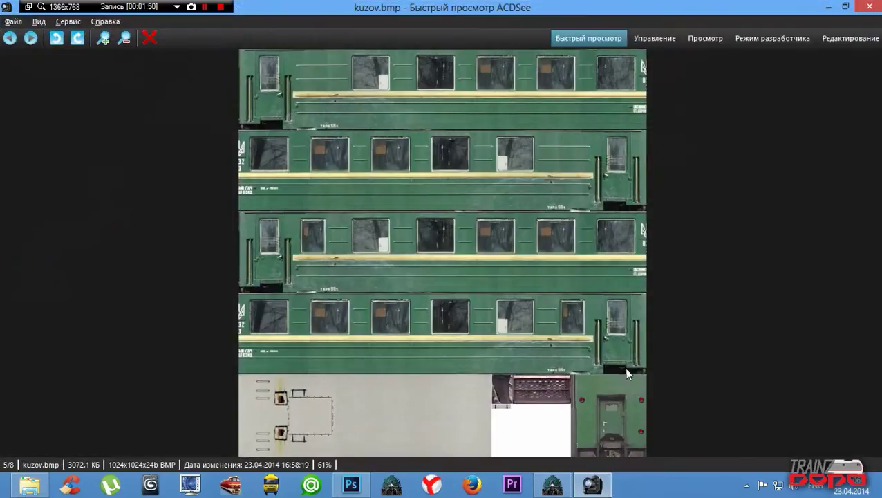
left_click(869, 7)
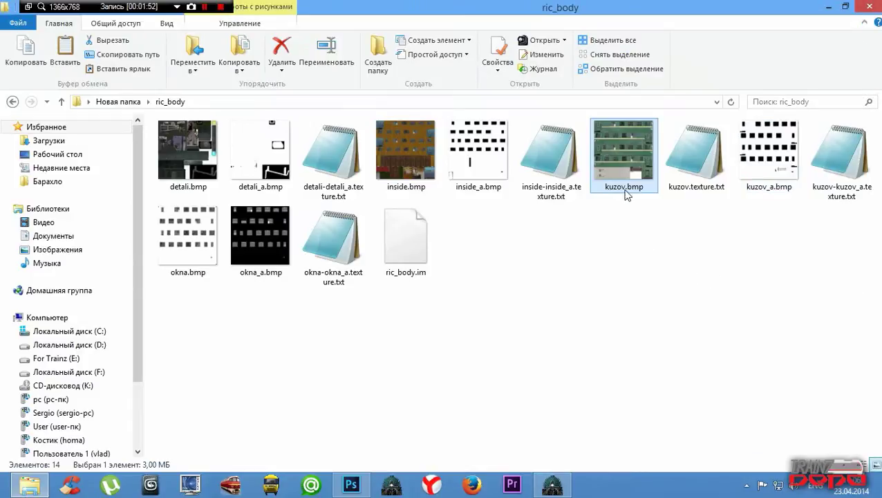
- Open kuzov.bmp in Photoshop and dock its document window as a tab
left_click_drag(613, 142, 368, 323)
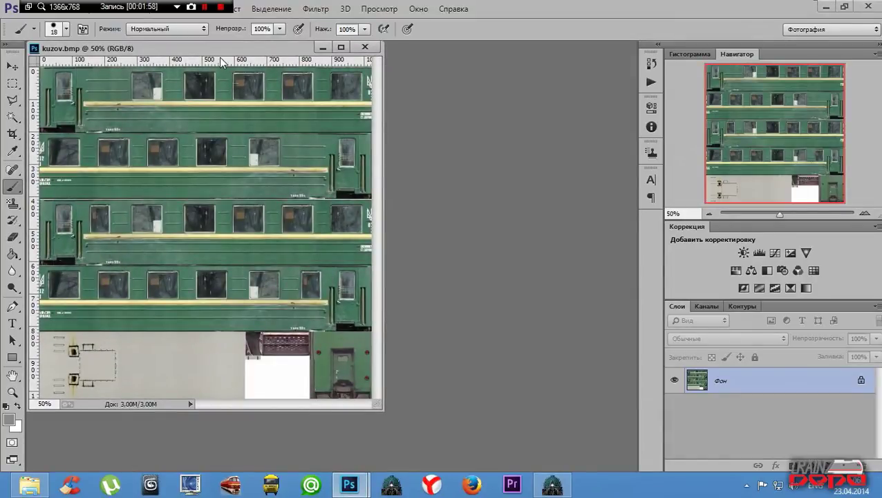
mouse_move(212, 49)
left_mouse_down()
mouse_move(326, 91)
mouse_move(338, 47)
mouse_move(364, 52)
mouse_move(324, 36)
mouse_move(321, 76)
left_mouse_up()
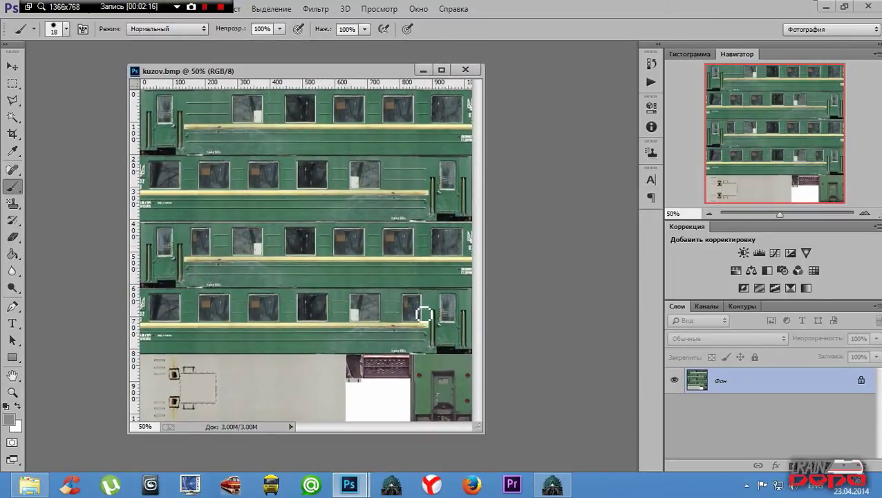
left_click_drag(482, 428, 629, 467)
left_click_drag(396, 76, 379, 48)
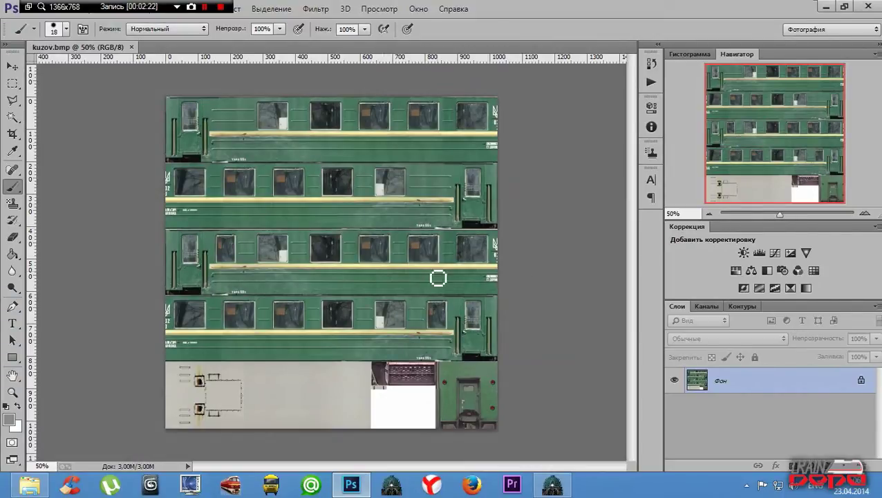
- Scribble freehand gray strokes across the carriage texture with the 18 px brush and save kuzov.bmp
mouse_move(279, 209)
left_mouse_down()
mouse_move(366, 211)
mouse_move(312, 328)
left_mouse_up()
mouse_move(446, 418)
left_mouse_down()
mouse_move(325, 147)
mouse_move(228, 368)
mouse_move(297, 409)
left_mouse_up()
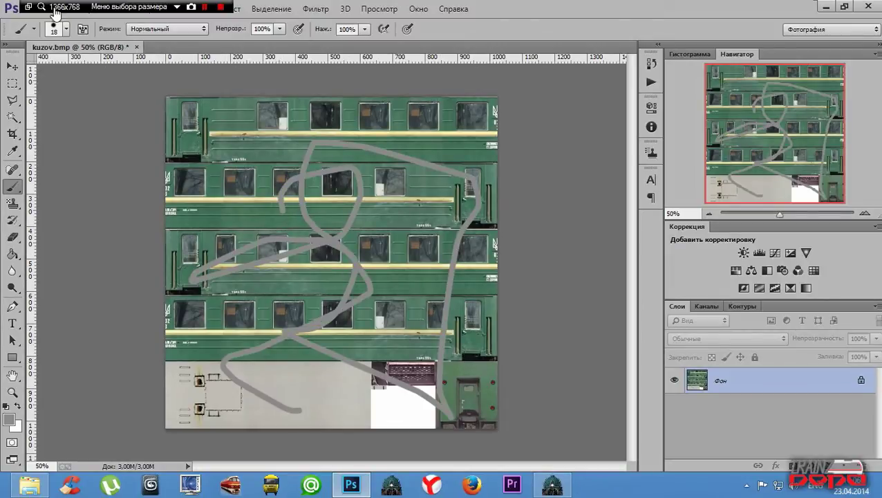
left_click_drag(123, 12, 581, 13)
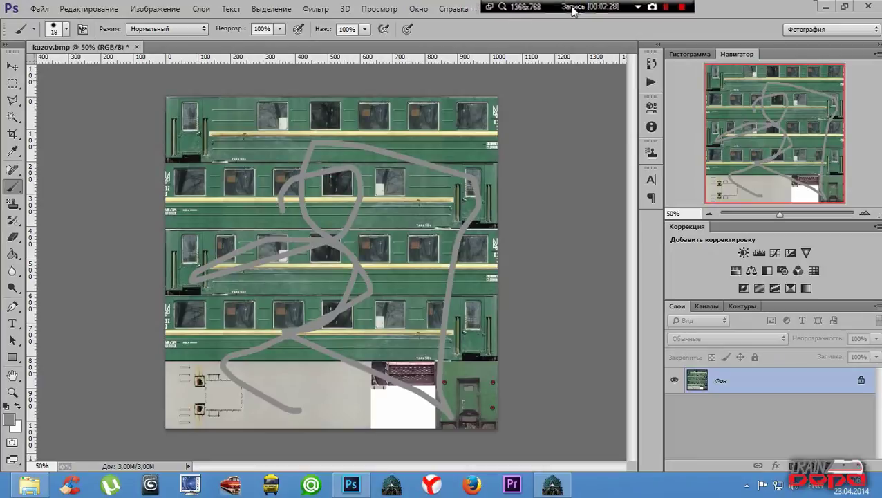
left_click(39, 9)
left_click(72, 119)
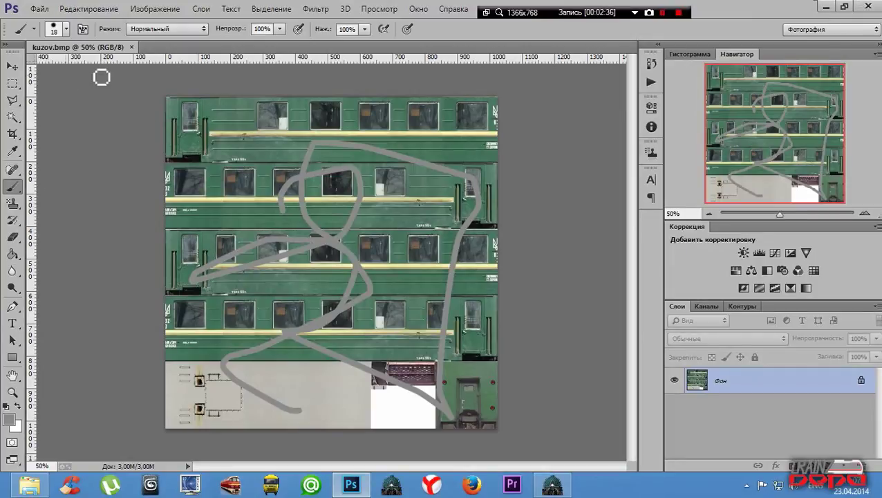
- Close the texture in Photoshop and preview the saved kuzov.bmp from the ric_body folder
left_click(132, 47)
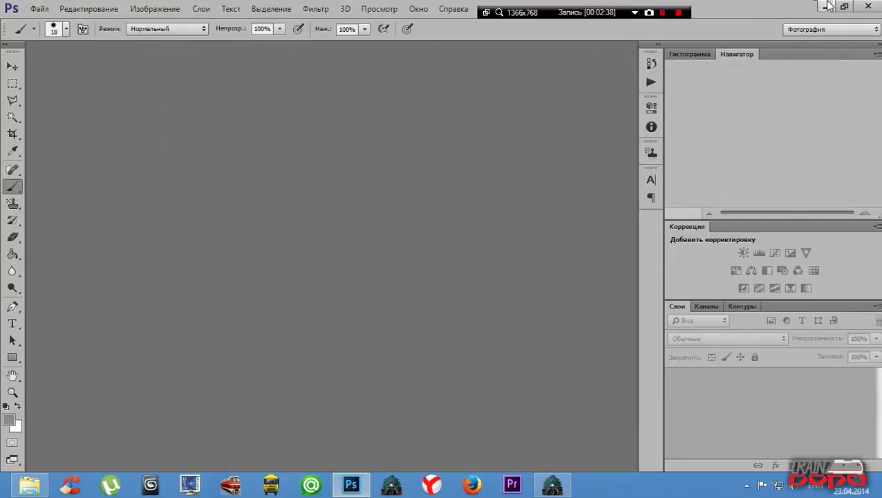
left_click(824, 6)
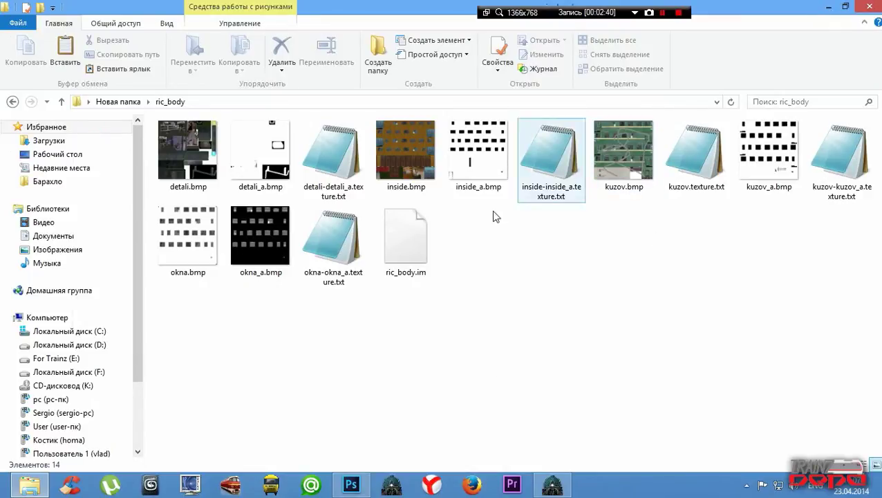
double_click(625, 152)
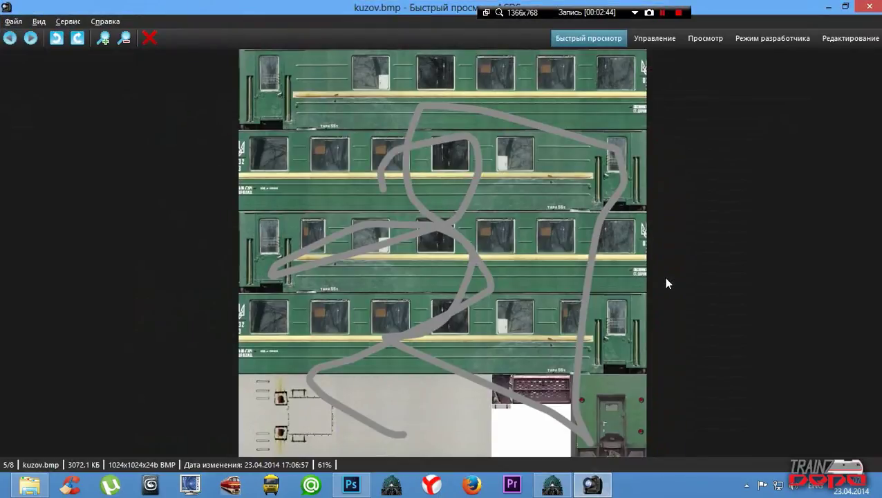
- Close the texture preview, launch Trainz Mesh Viewer and copy the full path of the ric_body folder
mouse_move(875, 6)
left_click(869, 6)
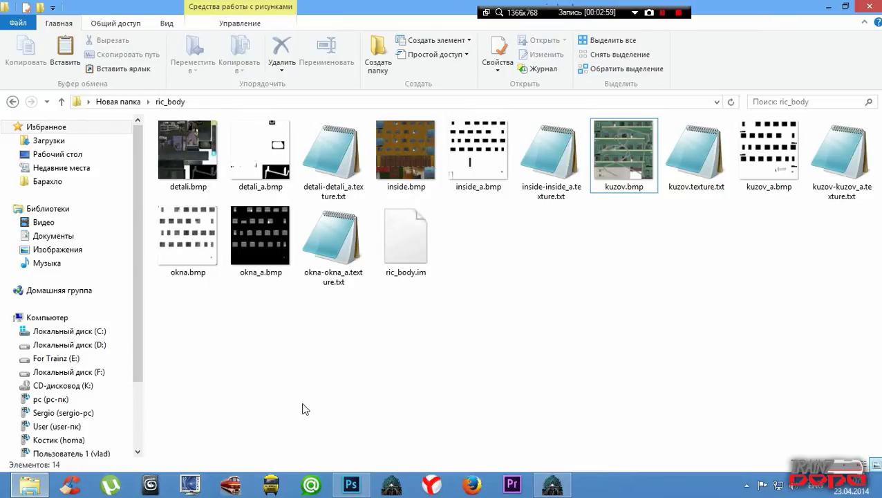
left_click(272, 486)
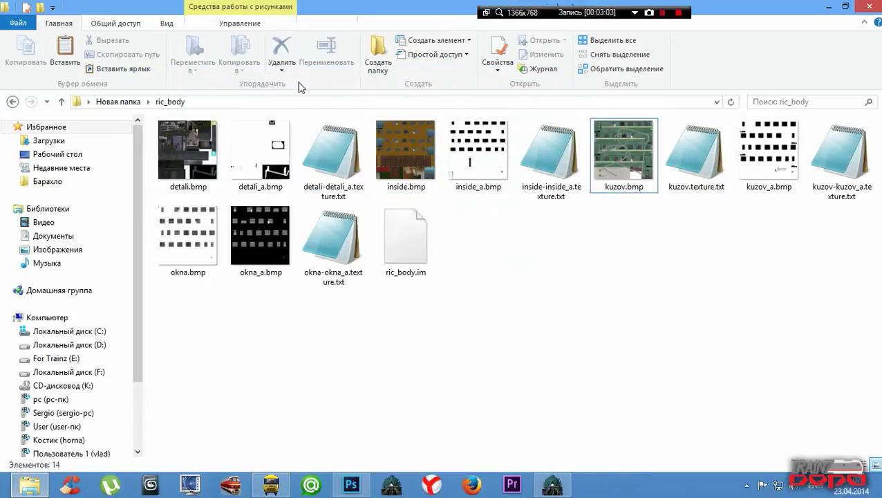
left_click(215, 105)
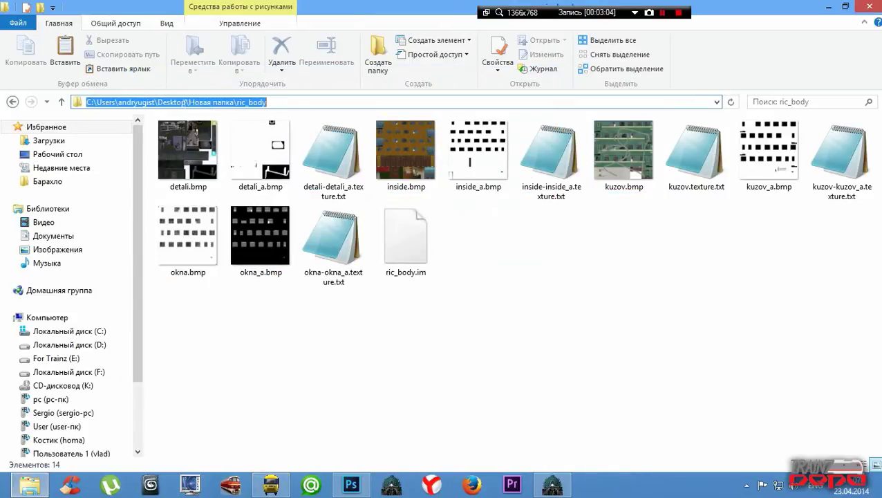
right_click(183, 103)
left_click(223, 146)
key("Escape")
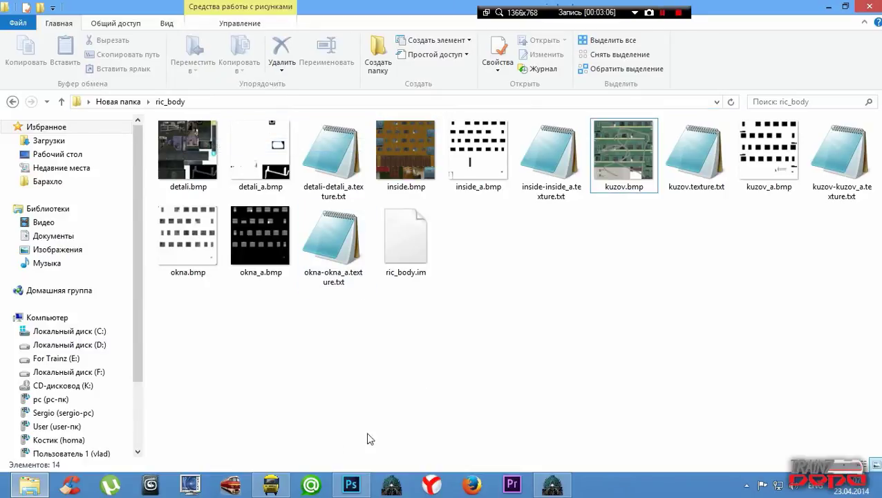
- Open ric_body.im in Trainz Mesh Viewer, using the copied folder path to reach the ric_body folder
left_click(262, 492)
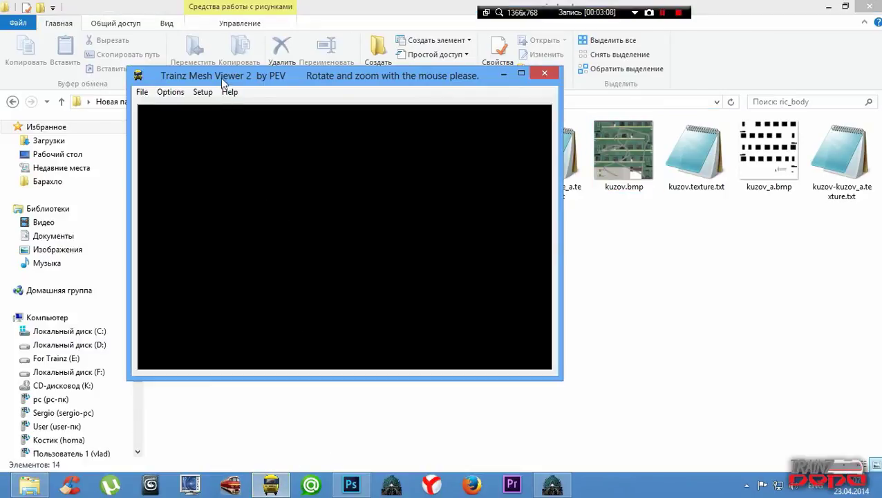
left_click(142, 92)
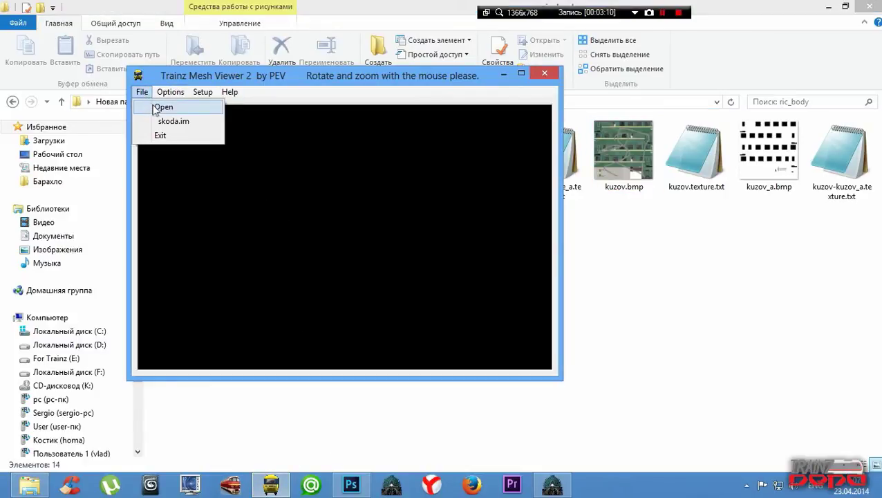
left_click(152, 107)
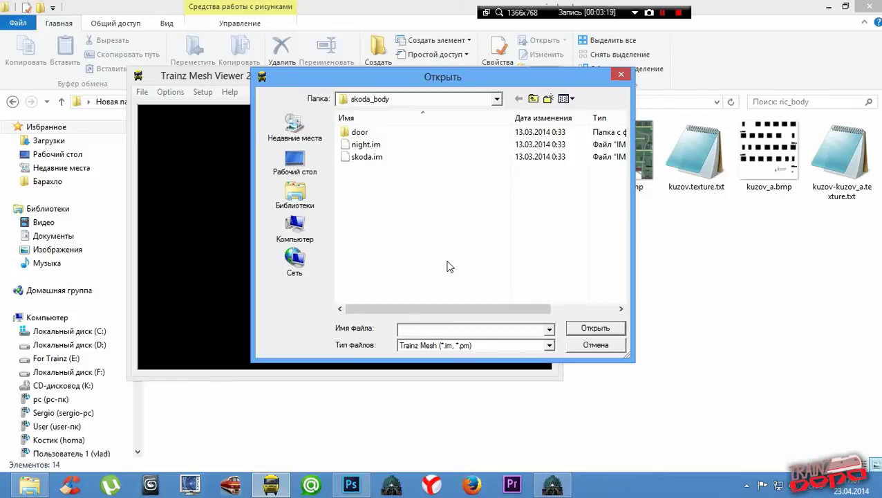
key("ctrl+v")
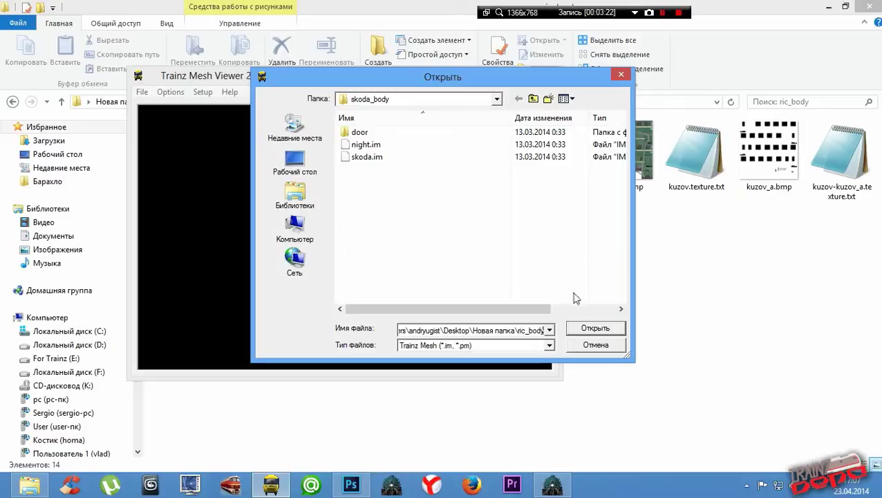
left_click(599, 329)
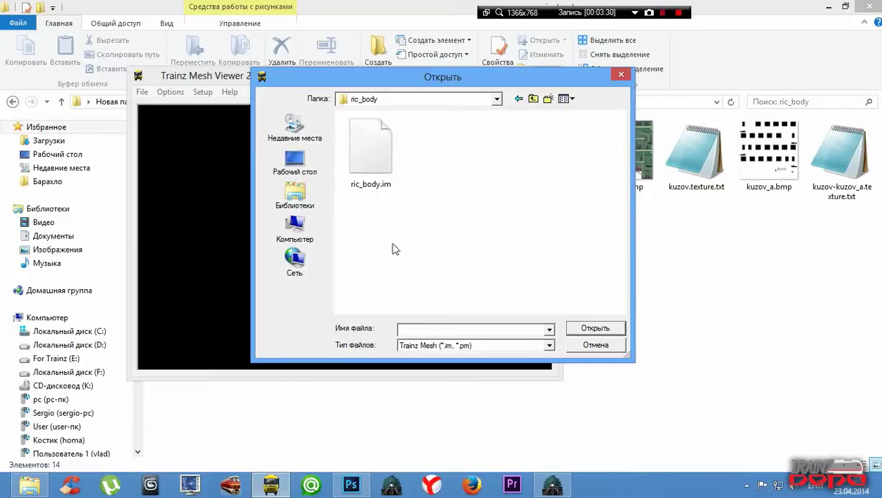
left_click_drag(398, 87, 428, 104)
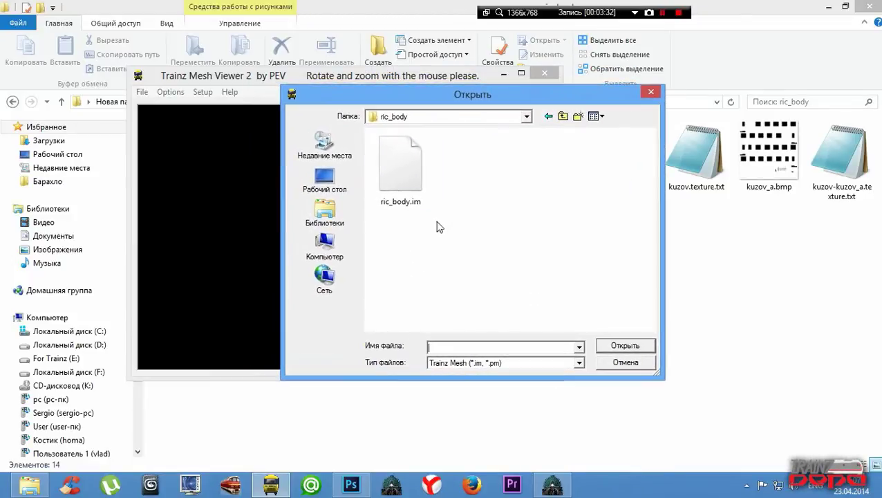
left_click(410, 201)
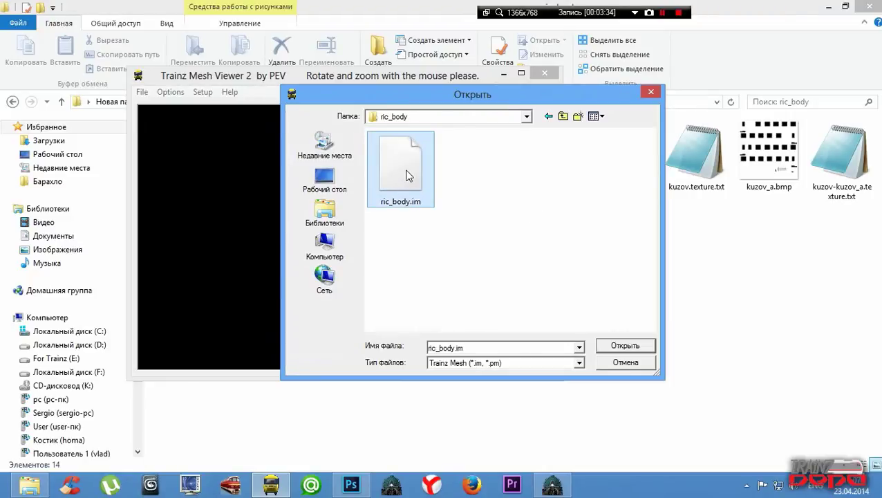
double_click(408, 175)
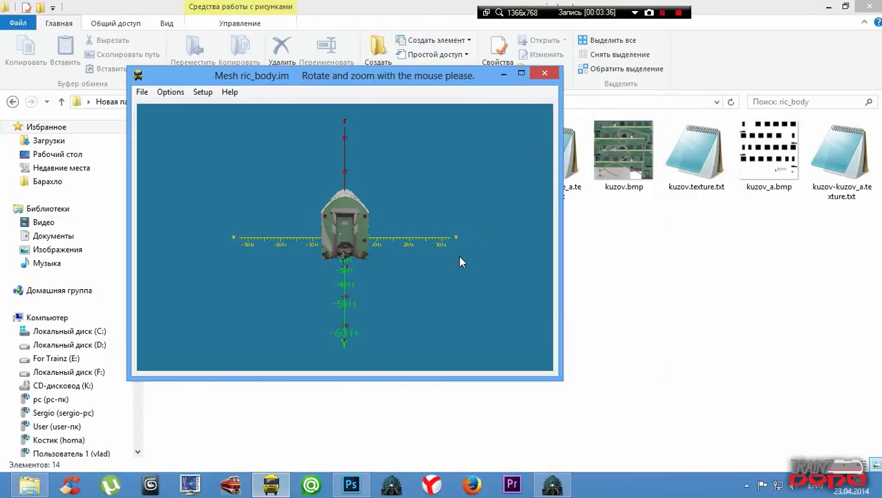
- Examine the painted strokes on the carriage model's sides, roof and end, and close the mesh viewer
left_click_drag(459, 258, 244, 244)
scroll(428, 248, "up", 5)
scroll(377, 249, "down", 5)
scroll(347, 239, "up", 5)
scroll(420, 262, "down", 3)
scroll(309, 244, "up", 5)
scroll(309, 249, "down", 5)
scroll(325, 249, "down", 3)
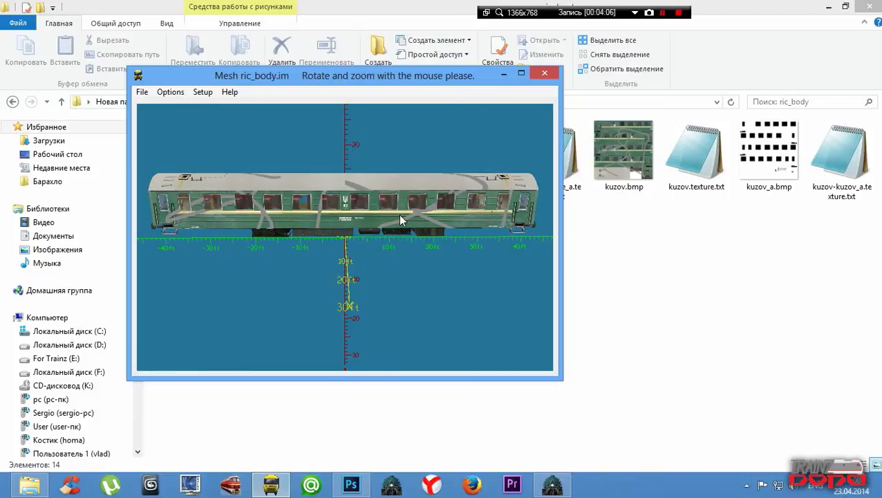
left_click_drag(398, 214, 357, 220)
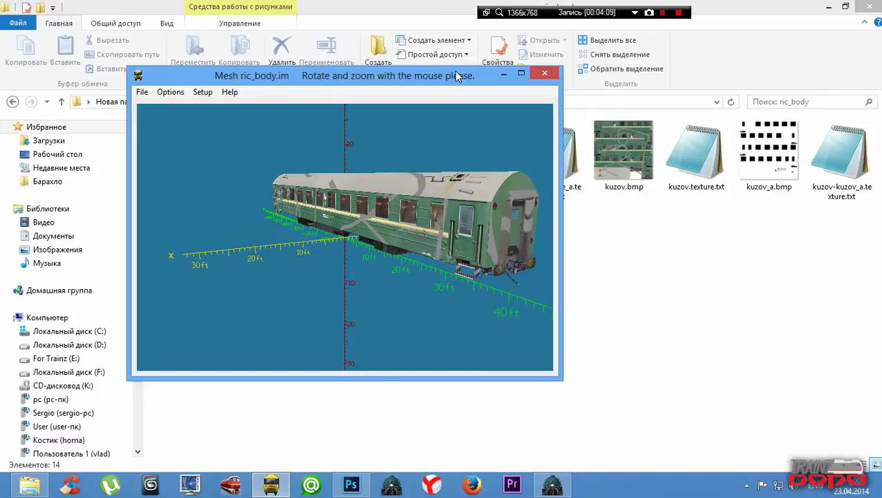
left_click_drag(456, 75, 463, 85)
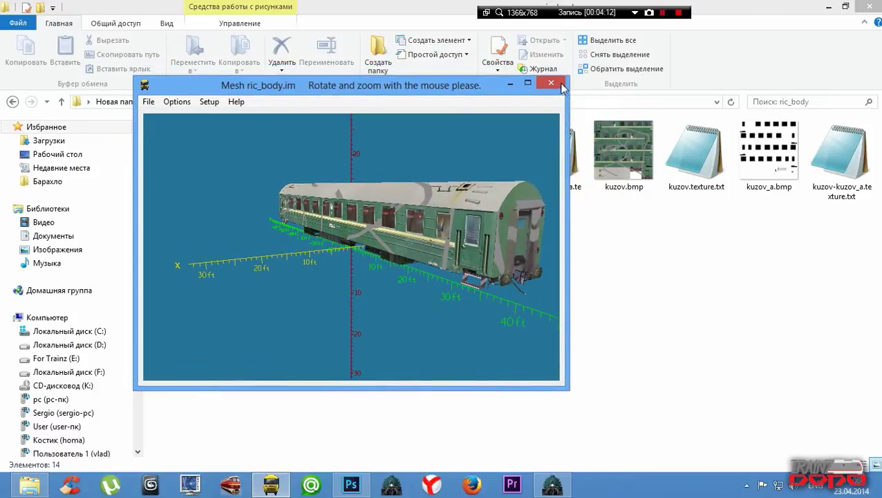
left_click(551, 83)
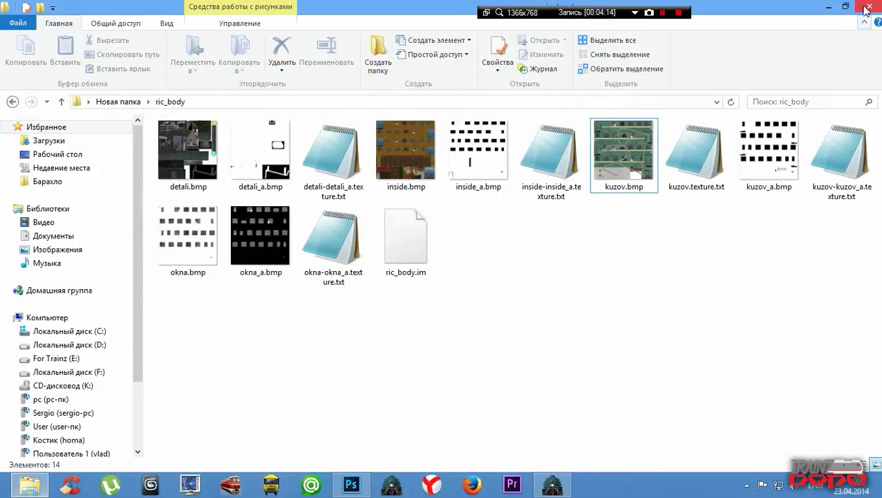
- Leave the ric_body folder, open the ric_art folder and preview ric_art_512.tga in the image viewer
left_click(866, 7)
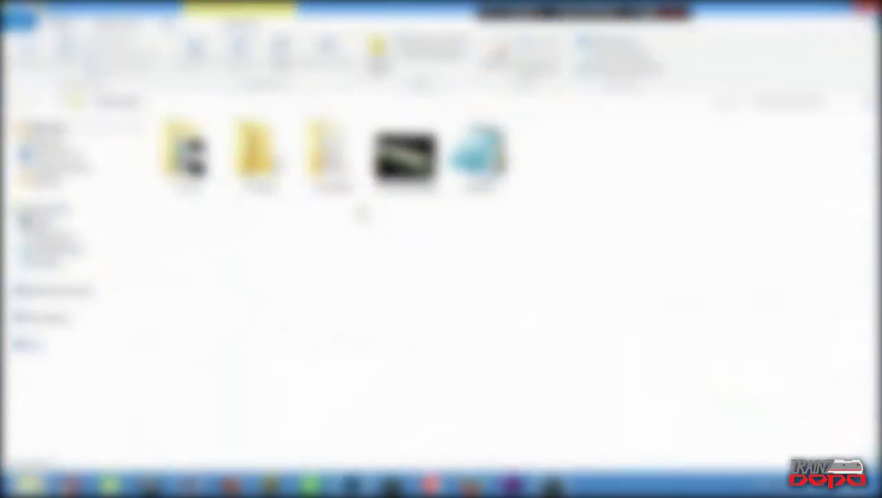
double_click(258, 155)
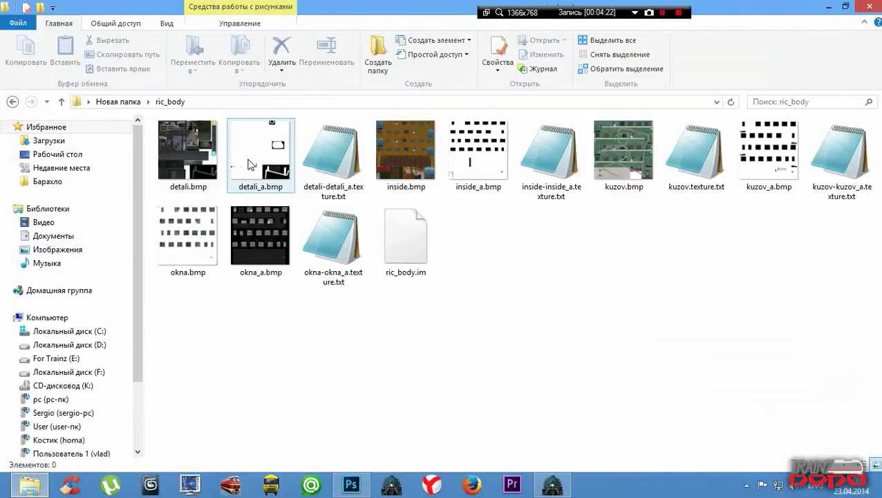
left_click(12, 101)
double_click(187, 155)
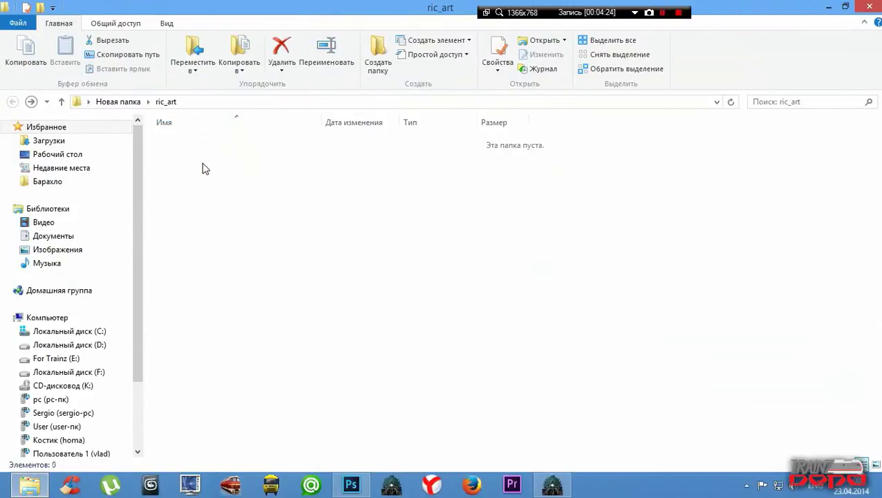
double_click(217, 155)
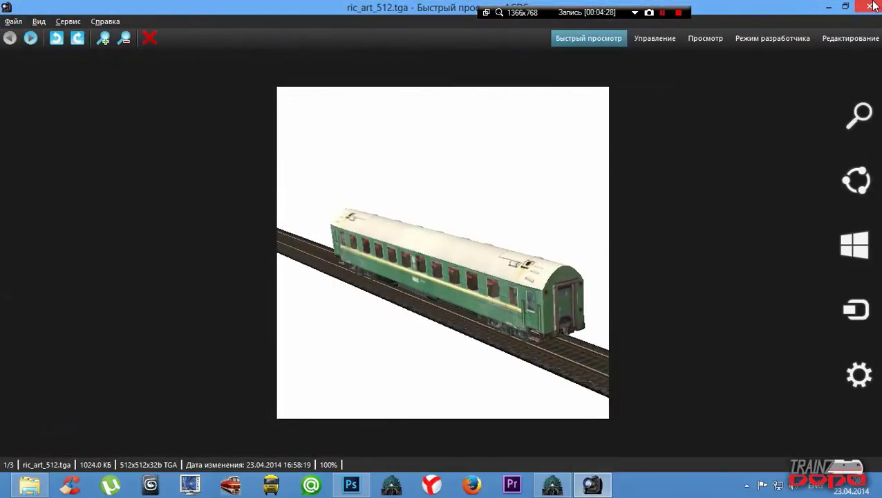
left_click(866, 7)
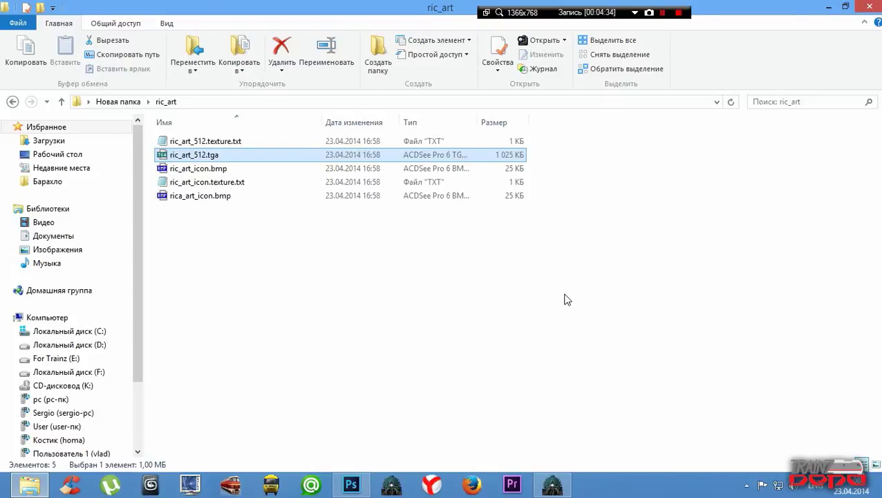
- Preview the icon images ric_art_icon.bmp and rica_art_icon.bmp from the ric_art folder
double_click(238, 170)
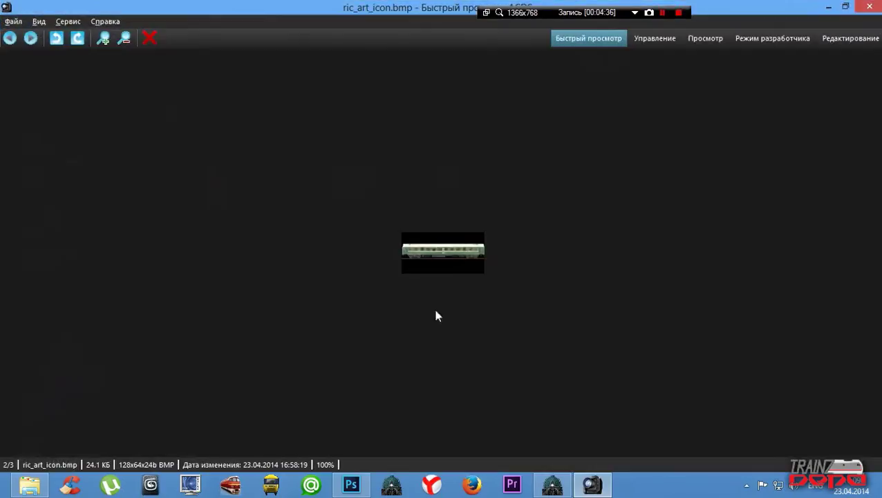
left_click(877, 6)
double_click(201, 197)
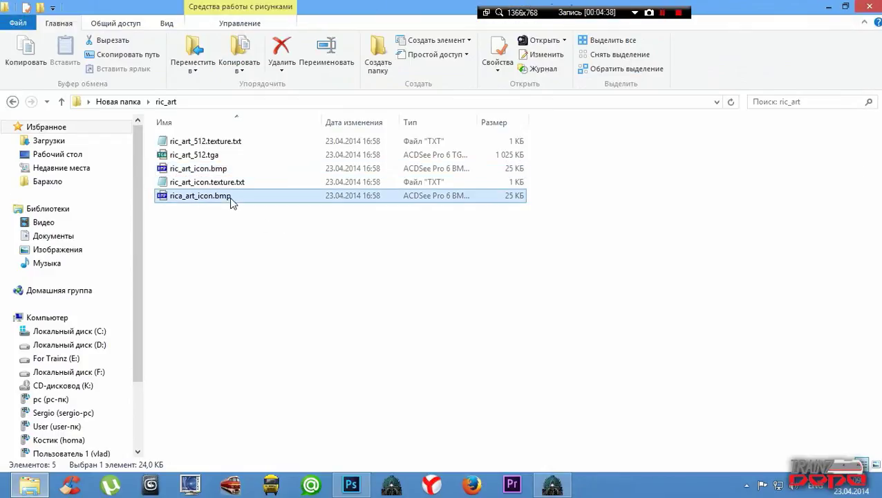
key("Escape")
left_click(467, 281)
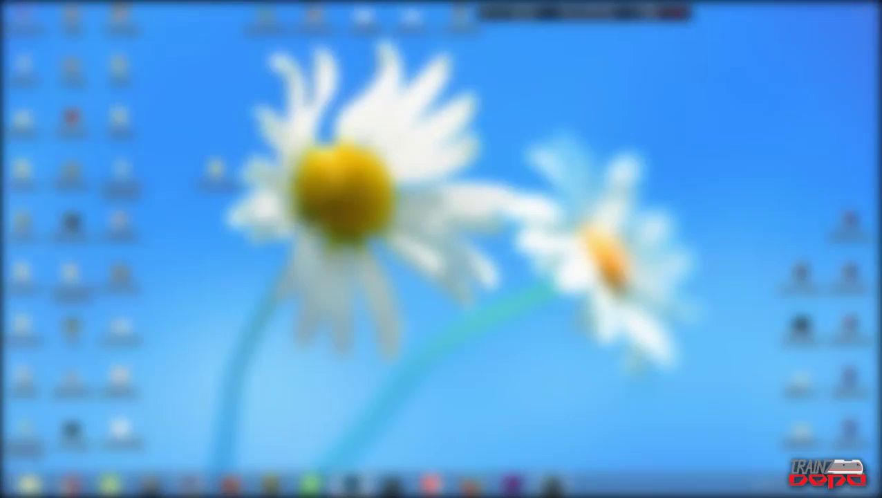
- Try to import RZD PassCar RIC 0001 from the desktop into Content Manager, and cancel overwriting the installed asset
double_click(216, 171)
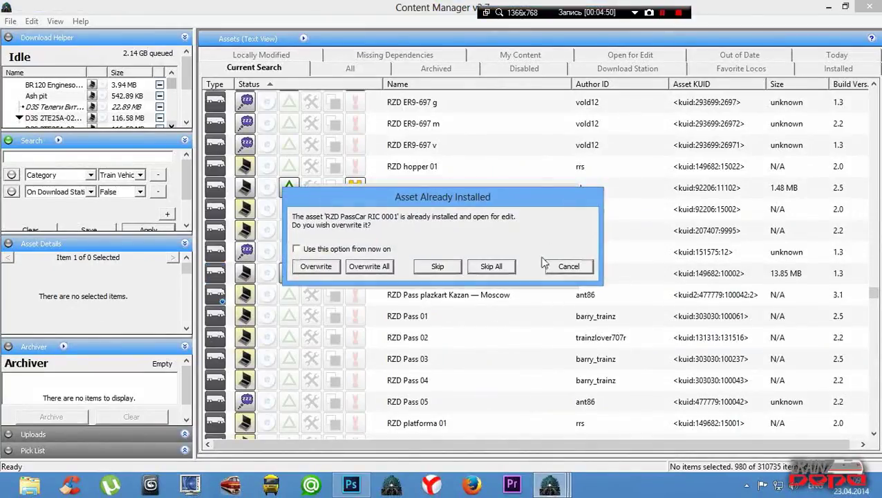
left_click(563, 271)
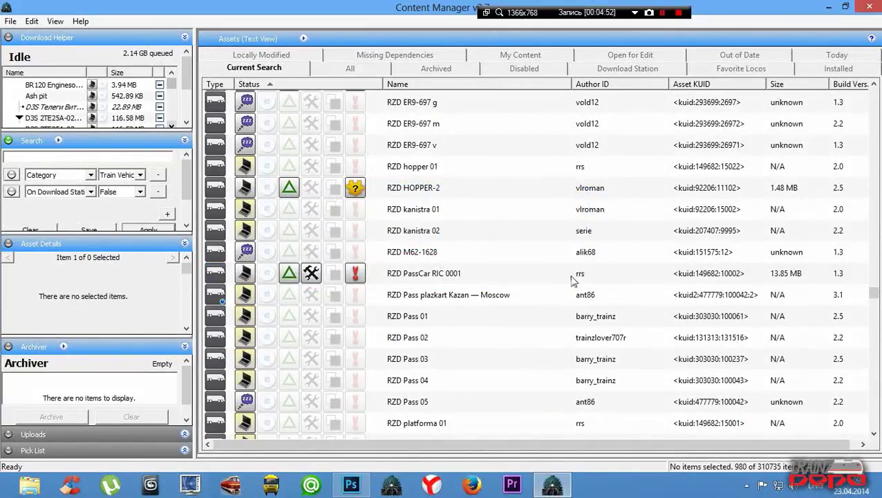